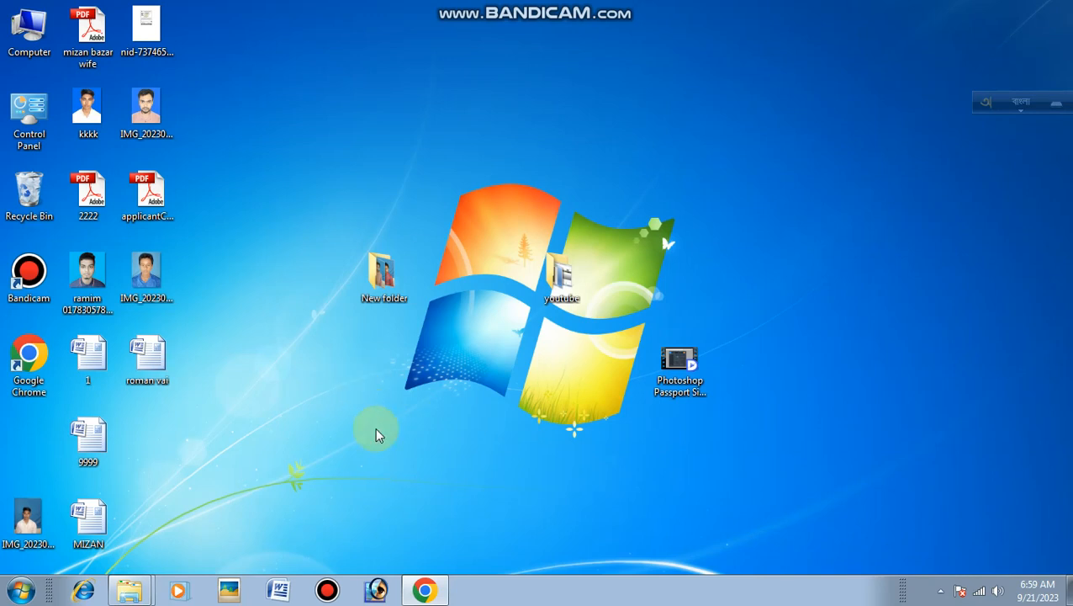
Step: Start Adobe Photoshop, open IMG_20230618_184331.jpg from New folder and shift its window toward the middle of the workspace
{"action": "left_click", "coordinate": [376, 590]}
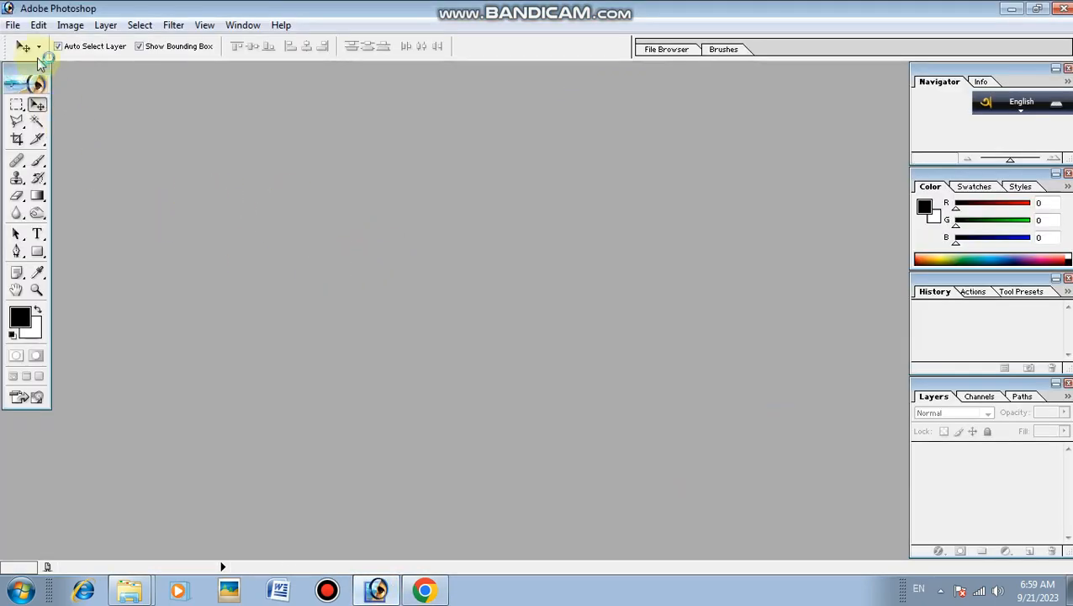
{"action": "left_click", "coordinate": [15, 27]}
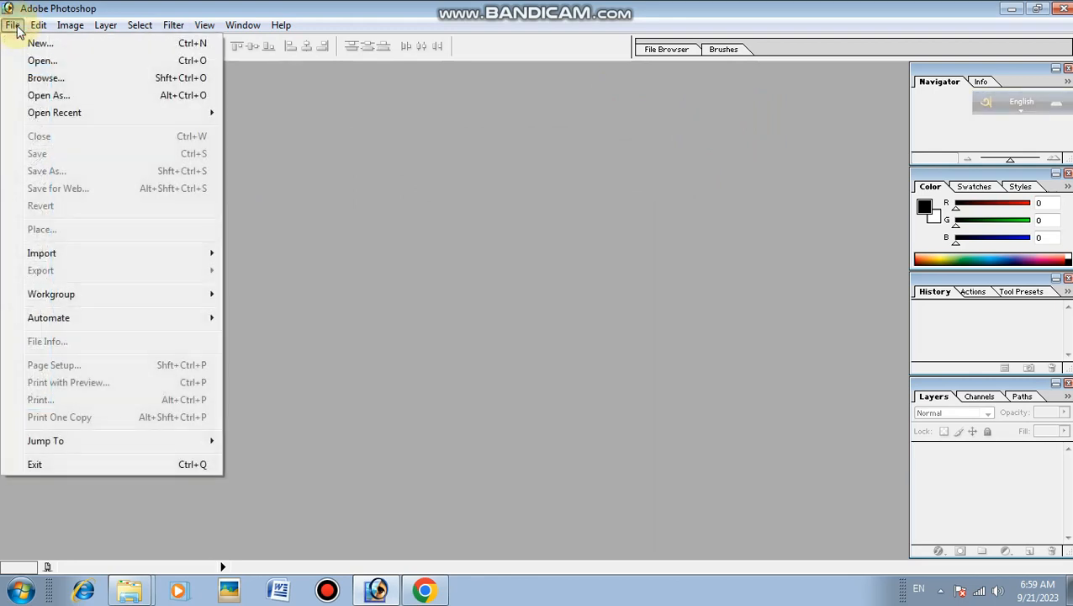
{"action": "left_click", "coordinate": [43, 63]}
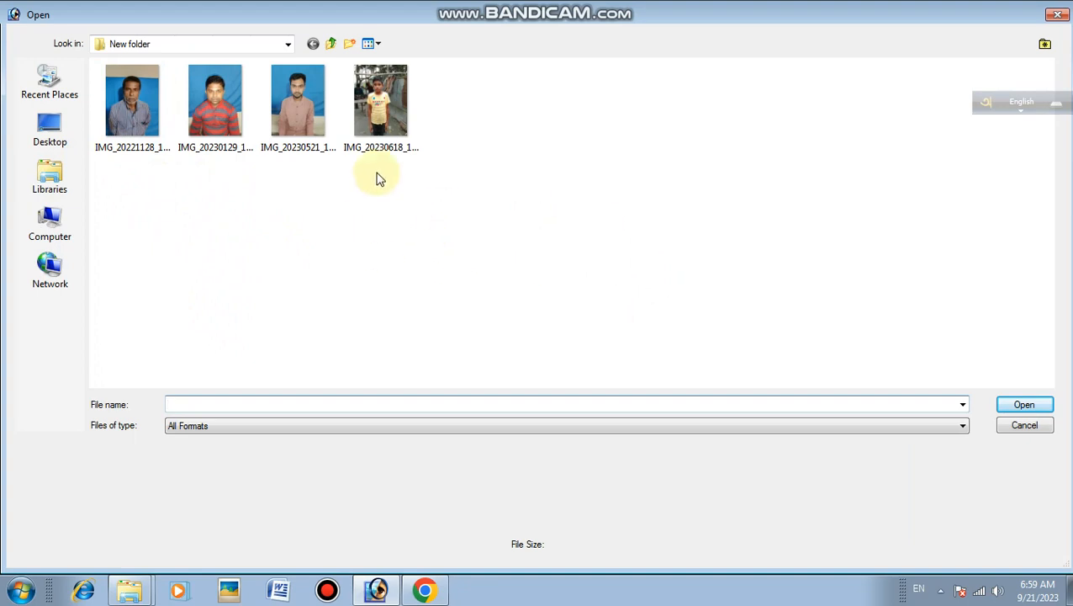
{"action": "left_click", "coordinate": [383, 112]}
{"action": "left_click", "coordinate": [1023, 408]}
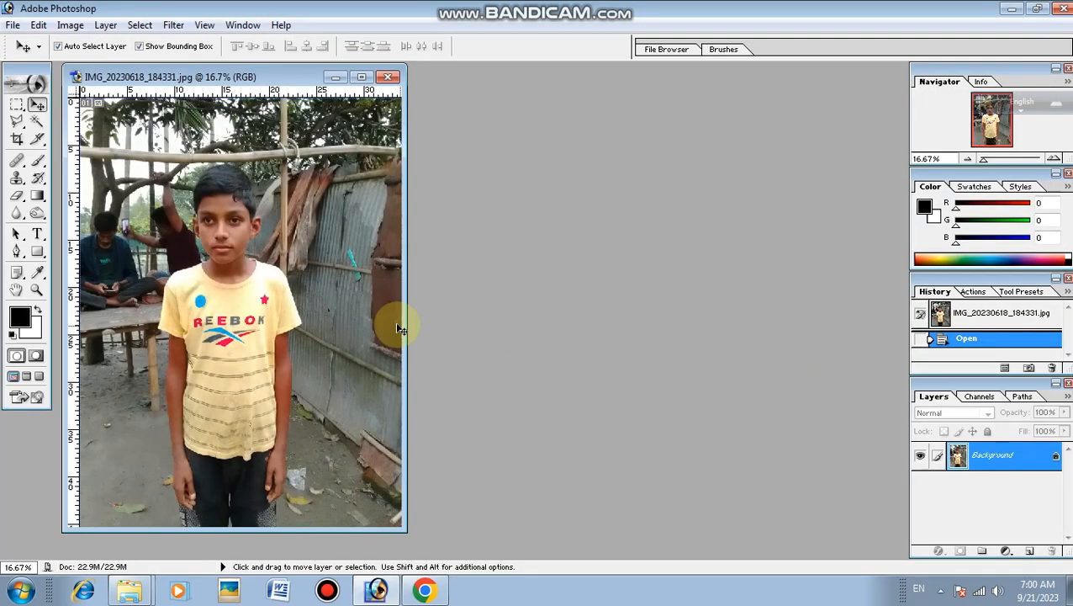
{"action": "left_click_drag", "start_coordinate": [242, 77], "coordinate": [335, 92]}
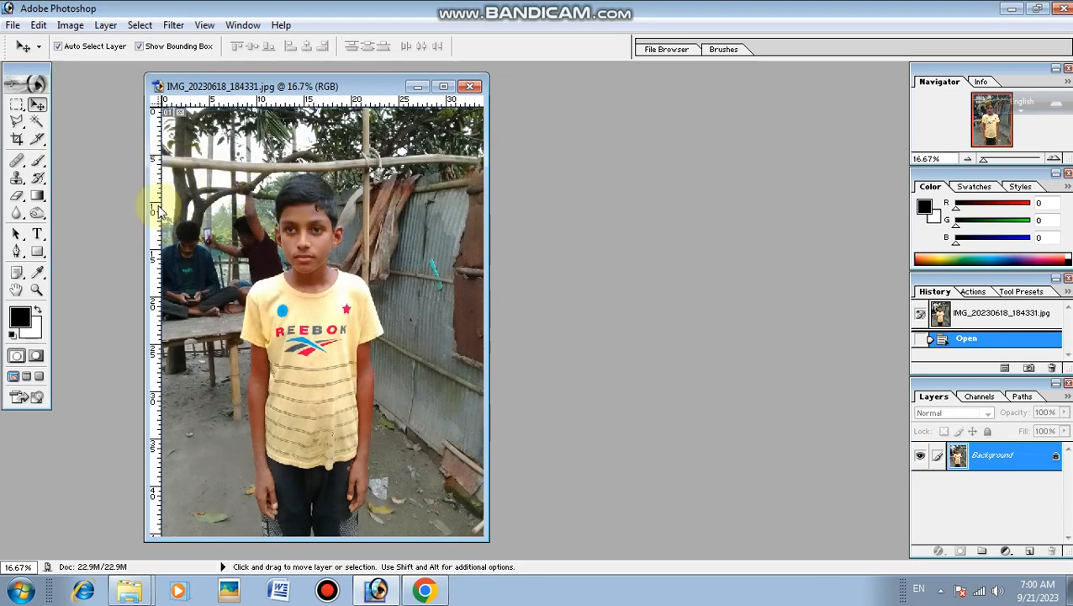
Step: Set the Crop tool's dimensions to 89 mm wide and 127 mm high
{"action": "left_click", "coordinate": [17, 140]}
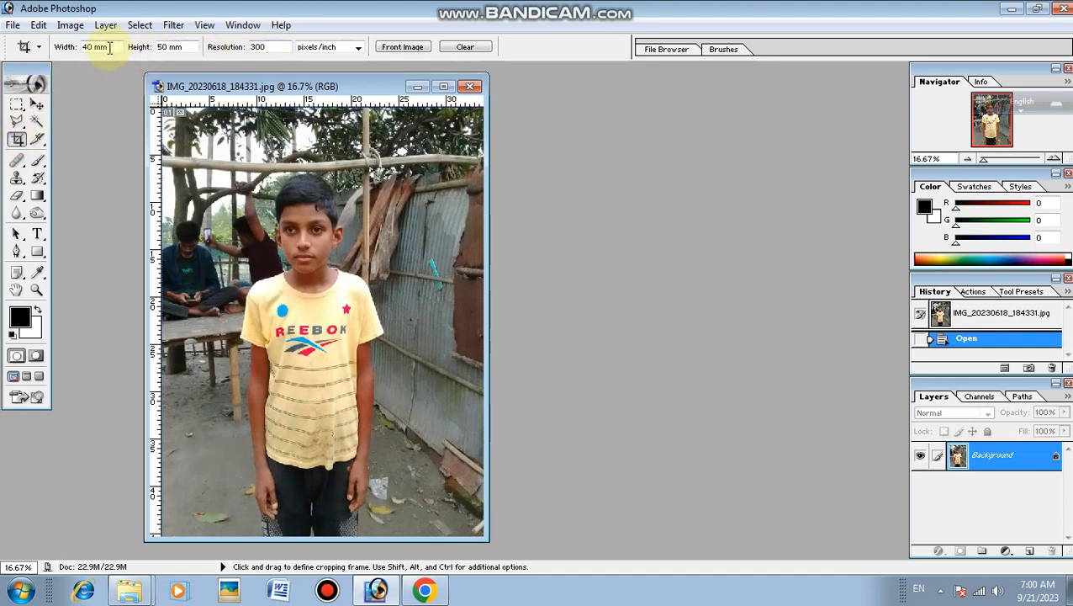
{"action": "left_click_drag", "start_coordinate": [108, 48], "coordinate": [87, 49]}
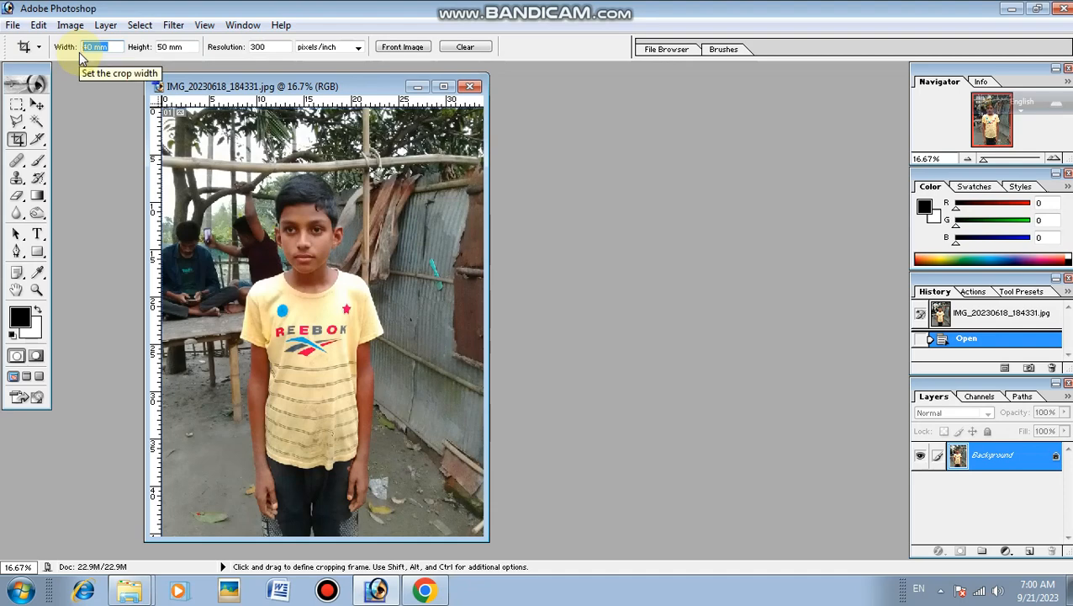
{"action": "type", "text": "89"}
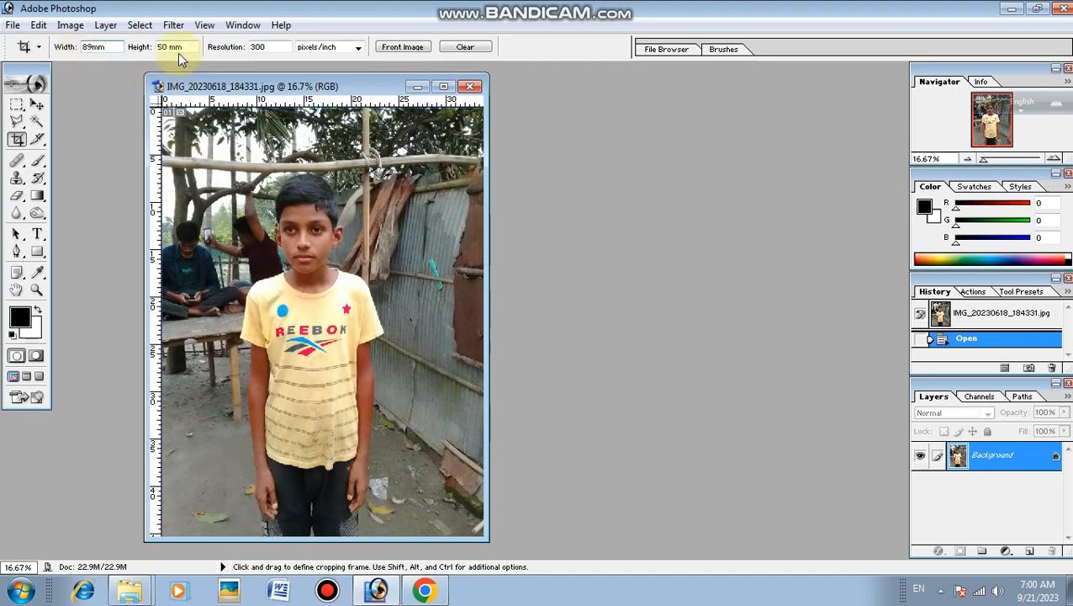
{"action": "left_click_drag", "start_coordinate": [185, 47], "coordinate": [156, 53]}
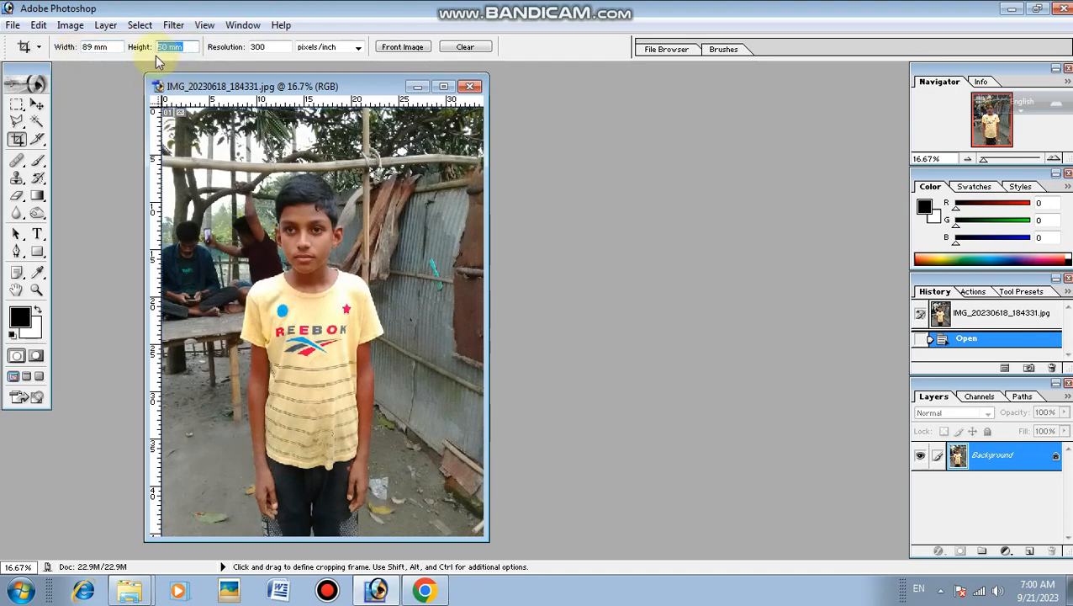
{"action": "type", "text": "127mm"}
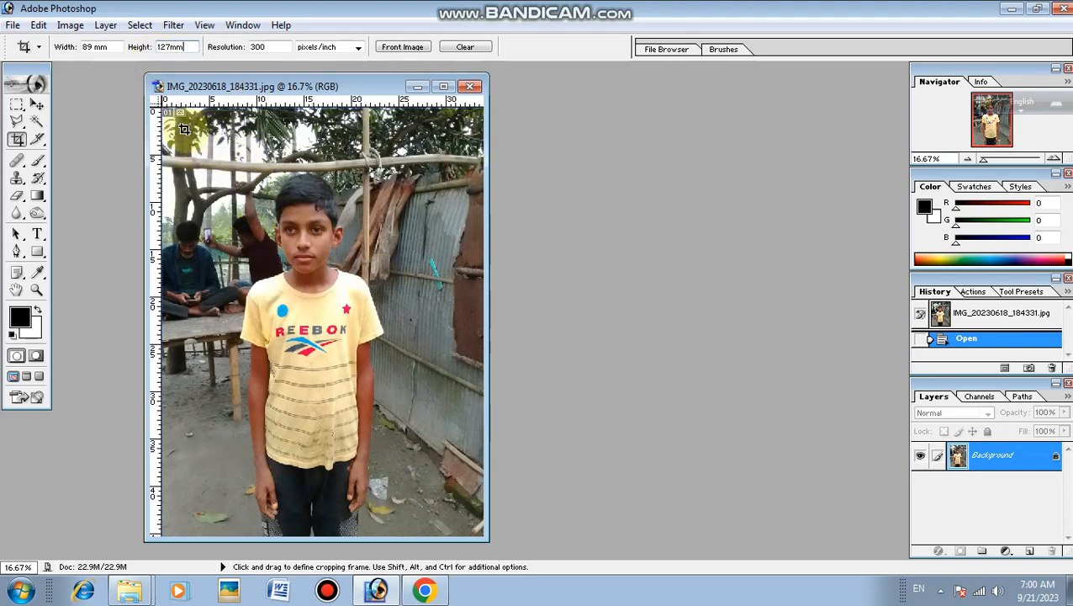
Step: Crop the photo to a frame around the standing boy, nudged slightly left and trimming the outer margins
{"action": "left_click_drag", "start_coordinate": [184, 125], "coordinate": [514, 530]}
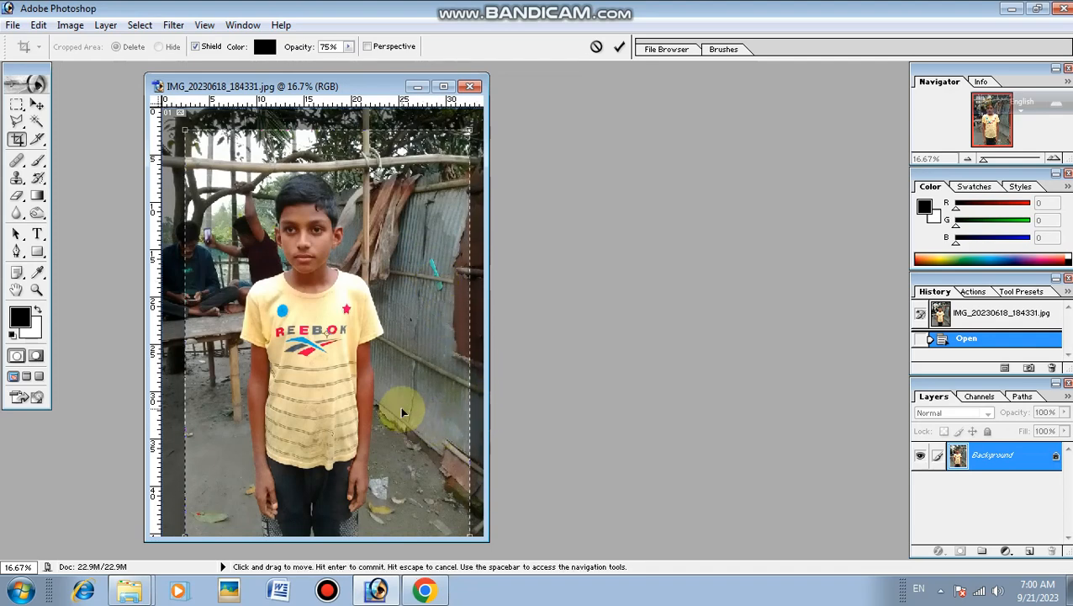
{"action": "key", "text": "Left"}
{"action": "key", "text": "Left"}
{"action": "key", "text": "Left"}
{"action": "key", "text": "Left"}
{"action": "key", "text": "Left"}
{"action": "key", "text": "Left"}
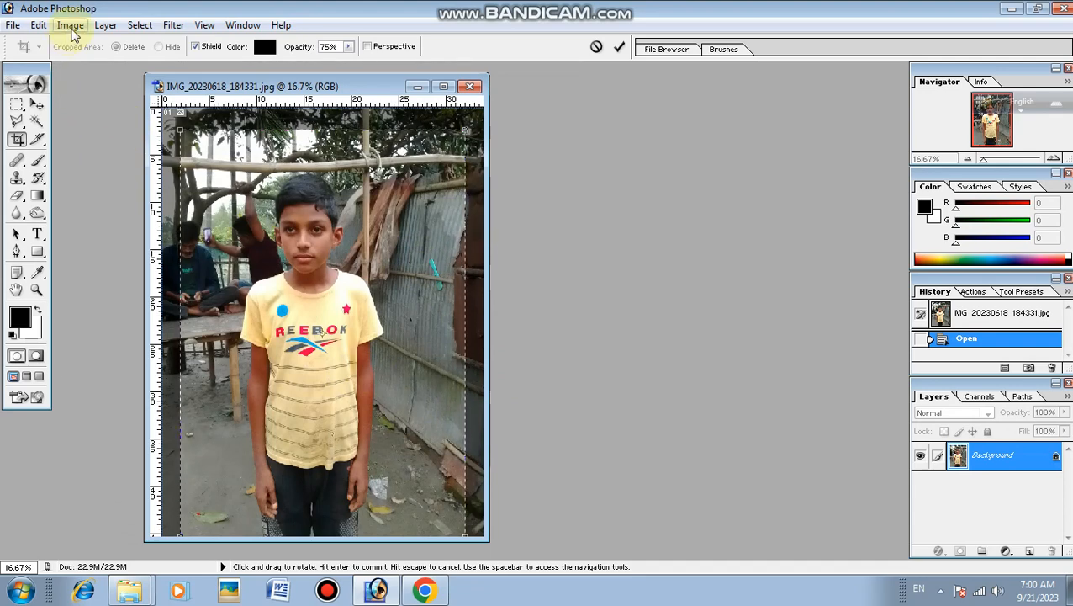
{"action": "left_click", "coordinate": [72, 30]}
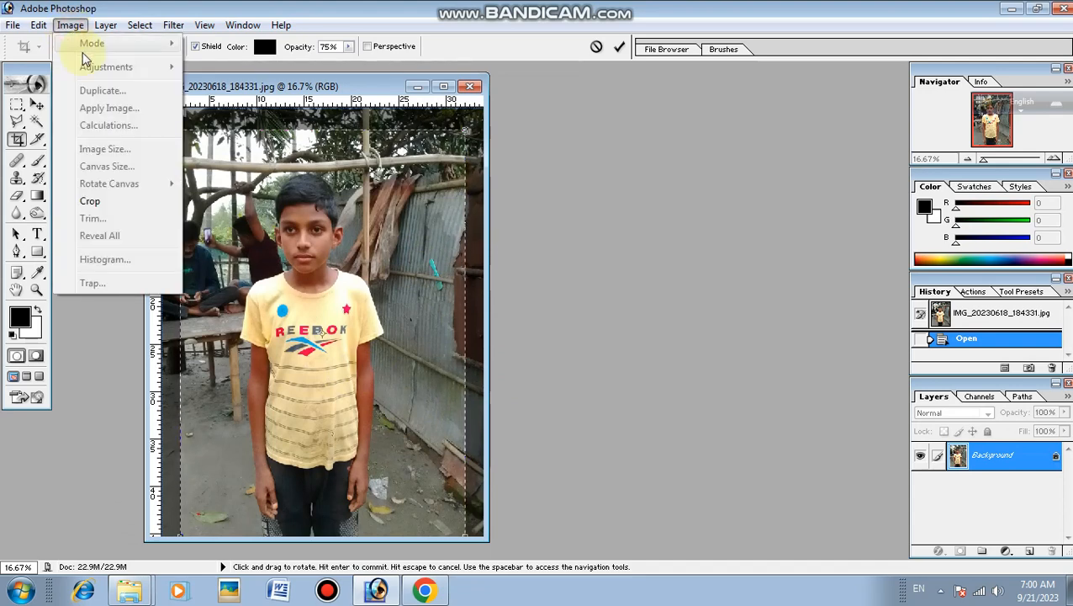
{"action": "left_click", "coordinate": [90, 201]}
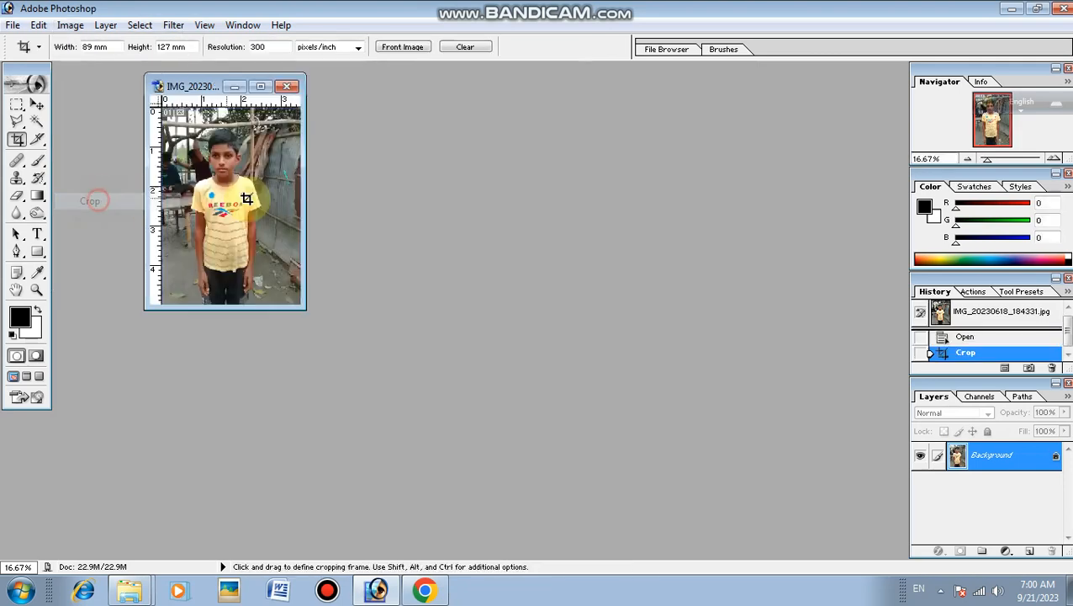
Step: Adjust the cropped photo with Brightness/Contrast, setting brightness to +37 and contrast to +12, and inspect it up close
{"action": "left_click", "coordinate": [261, 87]}
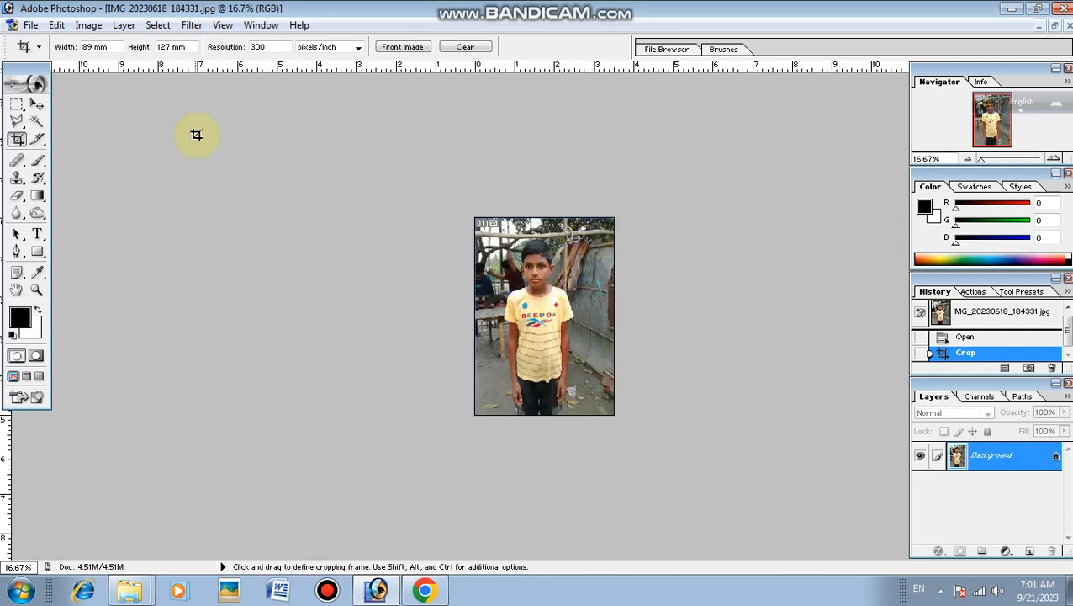
{"action": "left_click", "coordinate": [89, 26]}
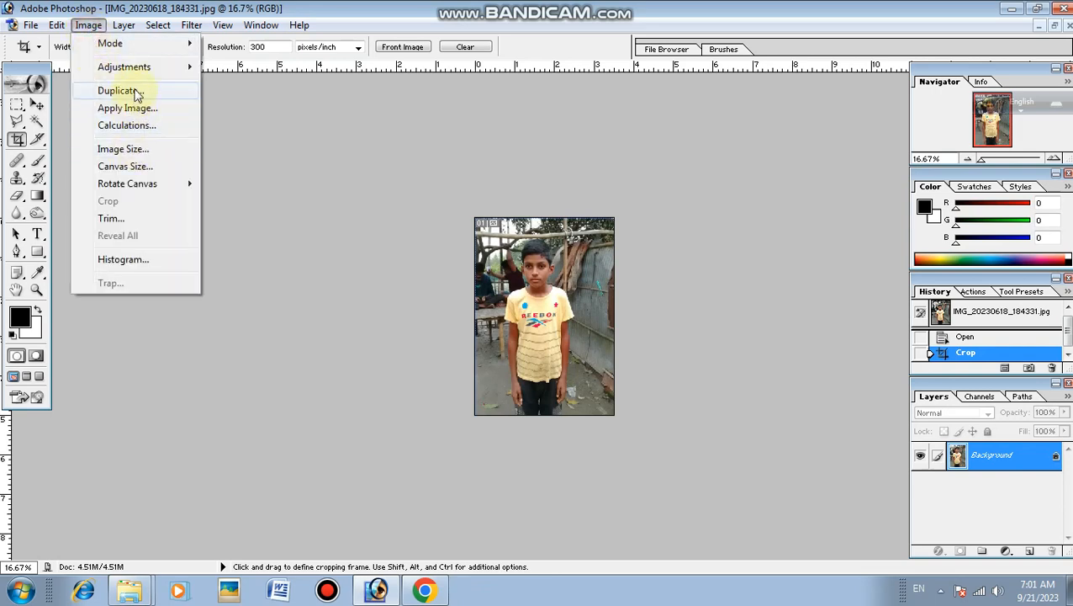
{"action": "mouse_move", "coordinate": [140, 74]}
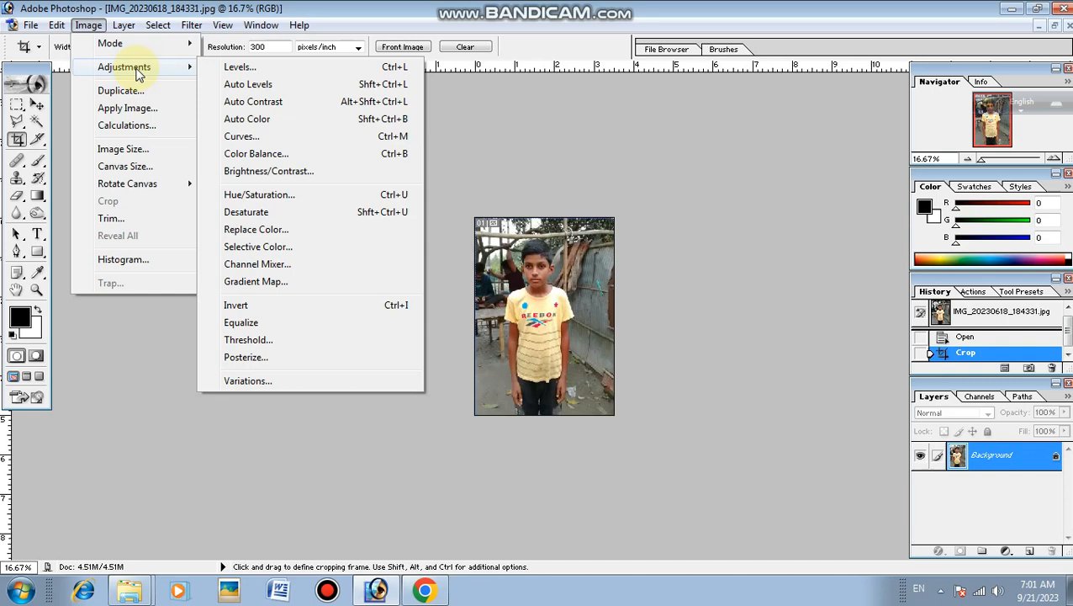
{"action": "left_click", "coordinate": [266, 174]}
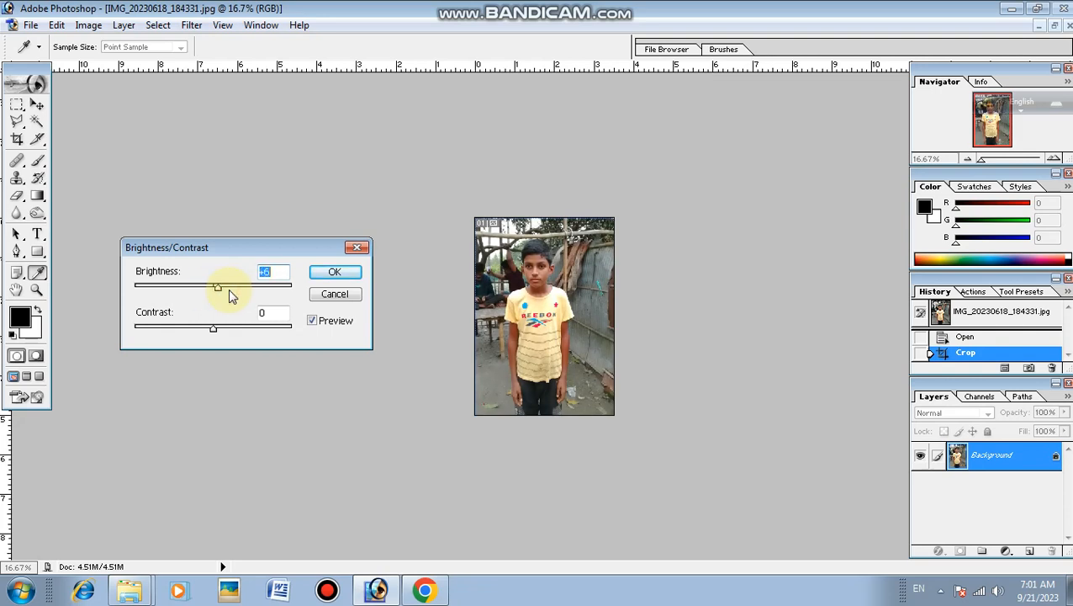
{"action": "left_click_drag", "start_coordinate": [228, 288], "coordinate": [241, 288]}
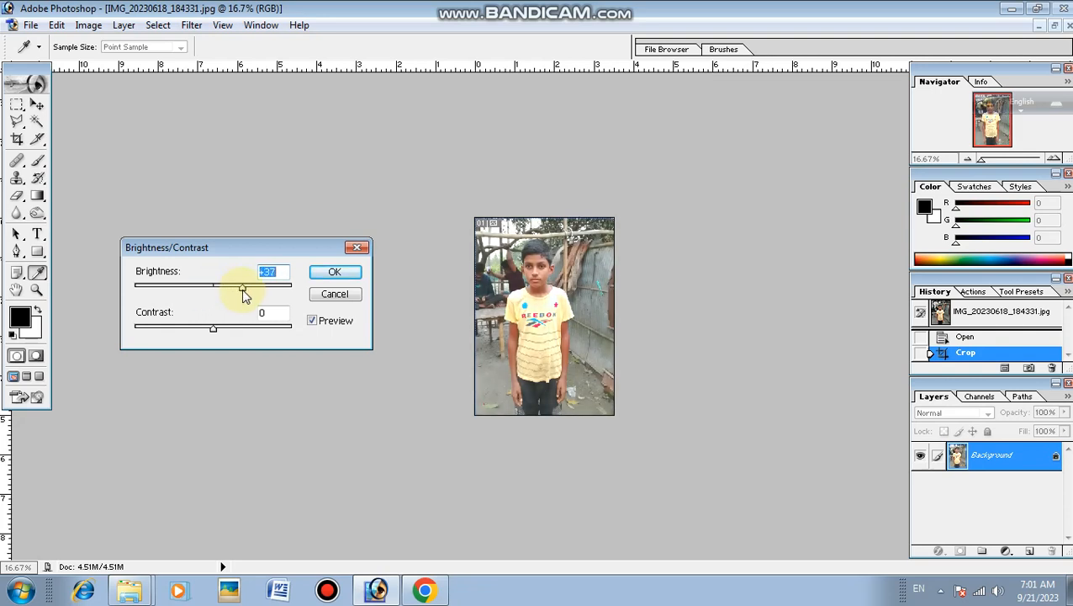
{"action": "left_click_drag", "start_coordinate": [212, 329], "coordinate": [223, 330]}
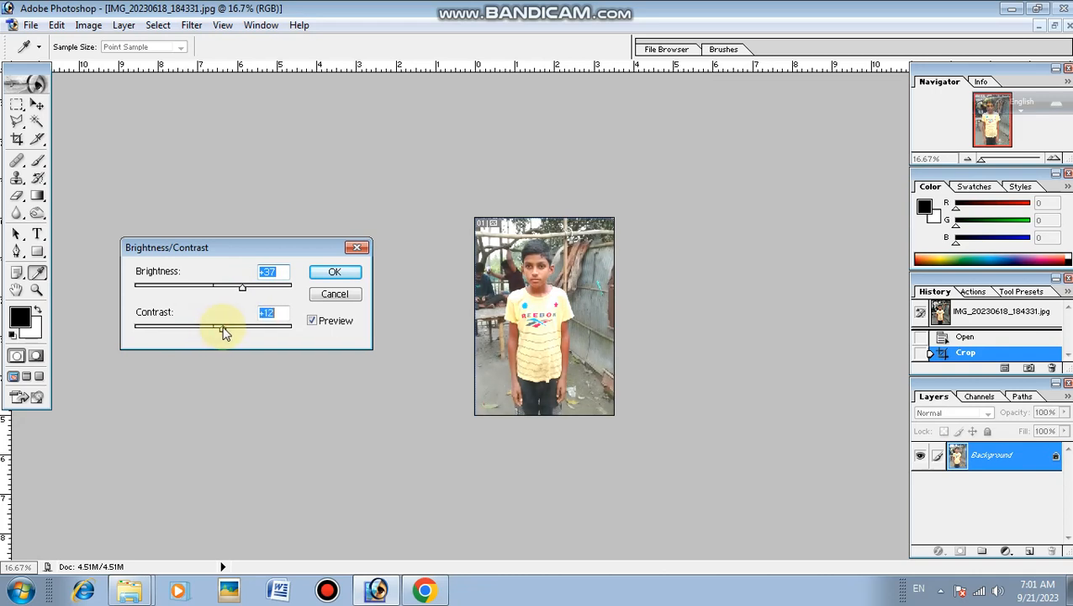
{"action": "left_click", "coordinate": [334, 278]}
{"action": "key", "text": "c"}
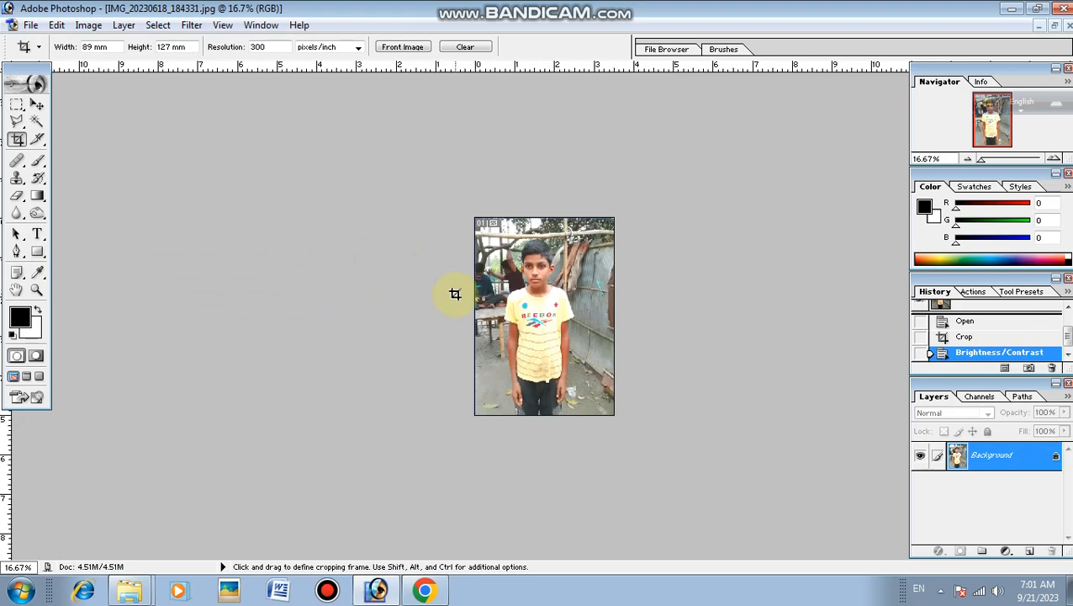
{"action": "left_click", "coordinate": [556, 307], "text": "ctrl"}
{"action": "left_click", "coordinate": [557, 308], "text": "ctrl"}
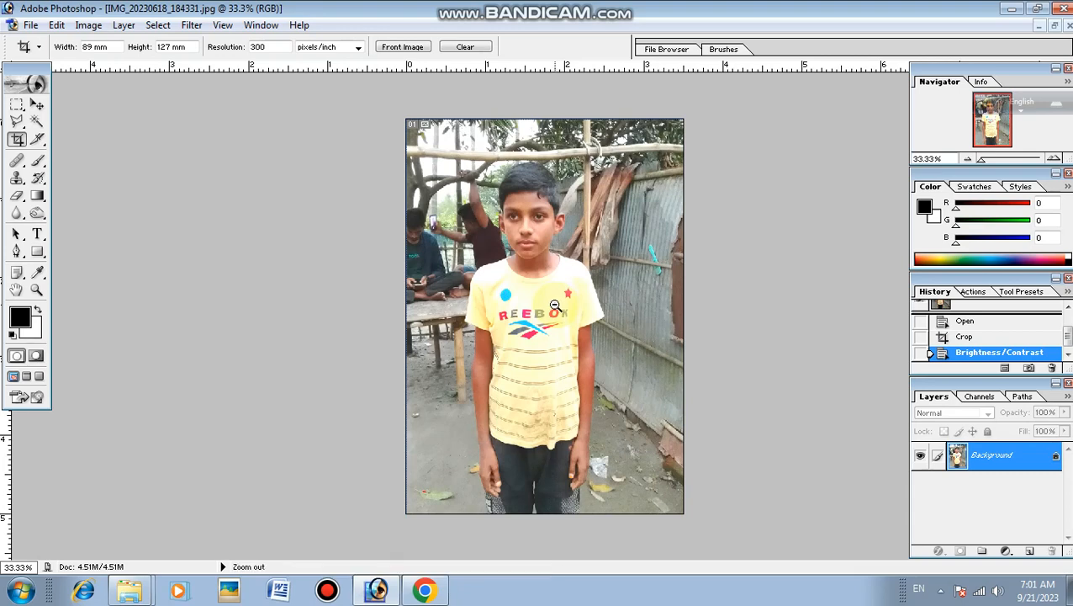
{"action": "key", "text": "ctrl+minus"}
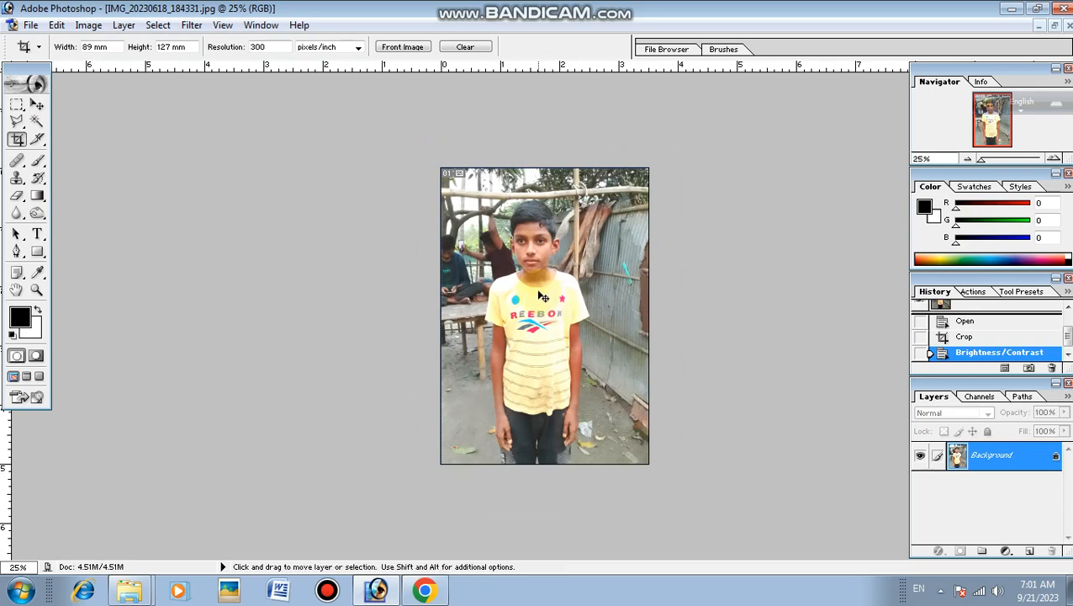
Step: Create a new A4 document with white contents and arrange its window beside the photo
{"action": "left_click", "coordinate": [30, 26]}
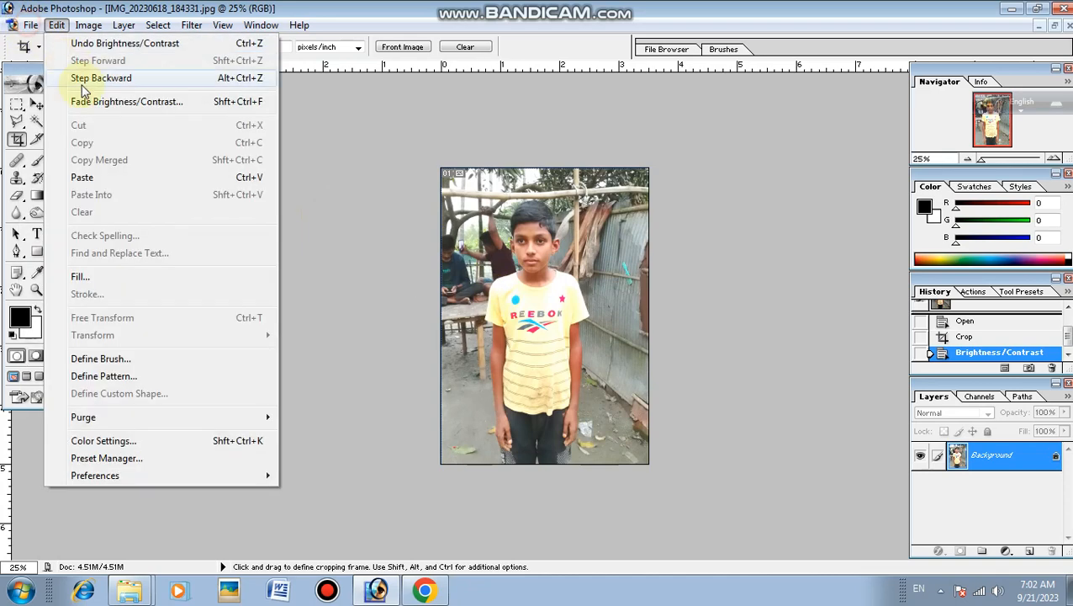
{"action": "mouse_move", "coordinate": [24, 30]}
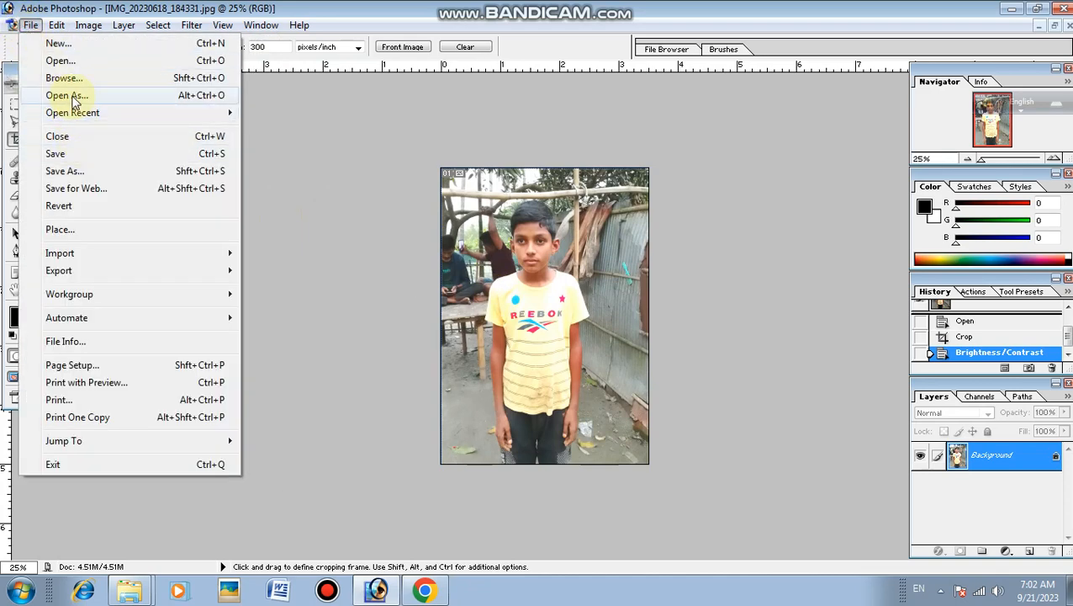
{"action": "left_click", "coordinate": [60, 45]}
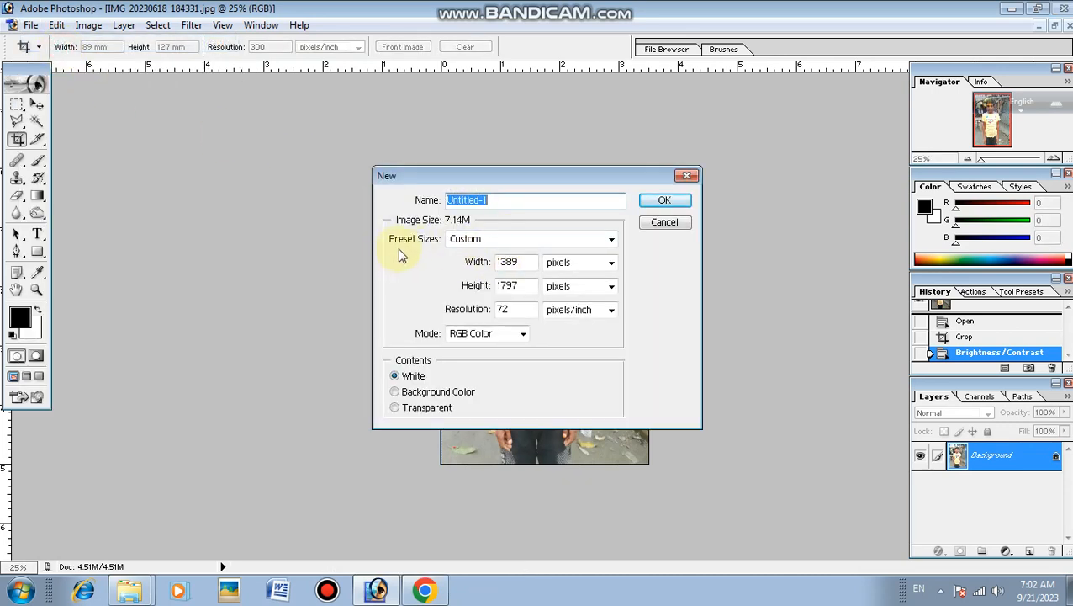
{"action": "left_click", "coordinate": [508, 243]}
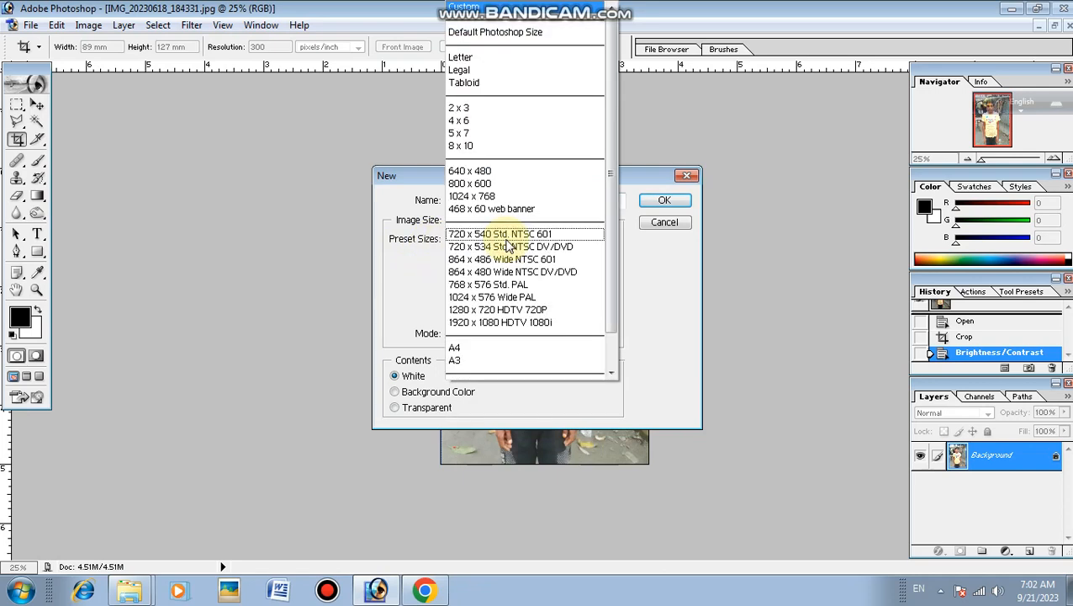
{"action": "left_click", "coordinate": [481, 355]}
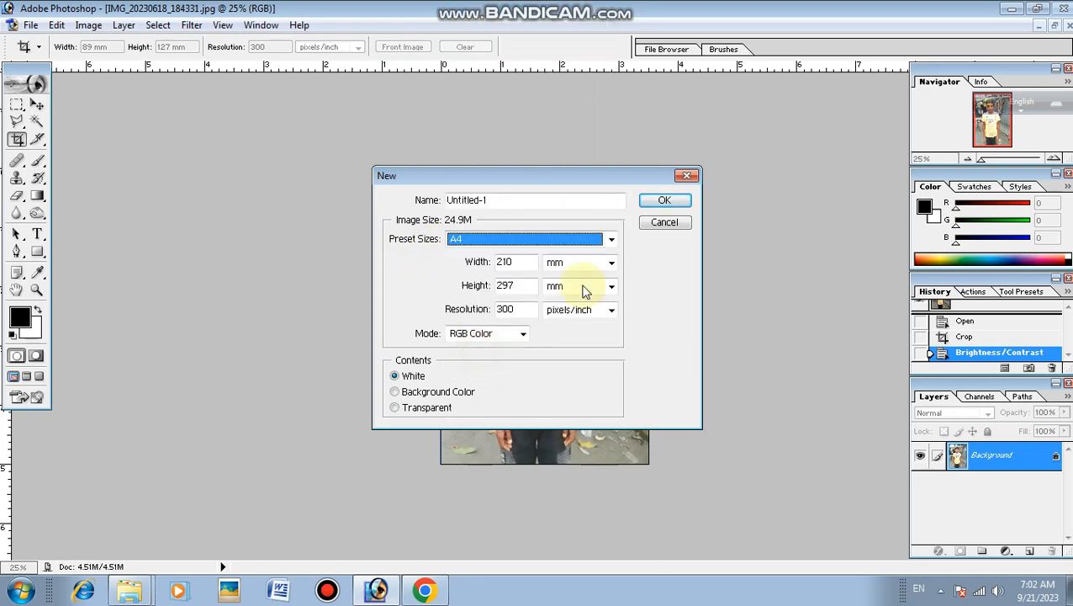
{"action": "left_click", "coordinate": [665, 203]}
{"action": "left_click_drag", "start_coordinate": [235, 88], "coordinate": [578, 120]}
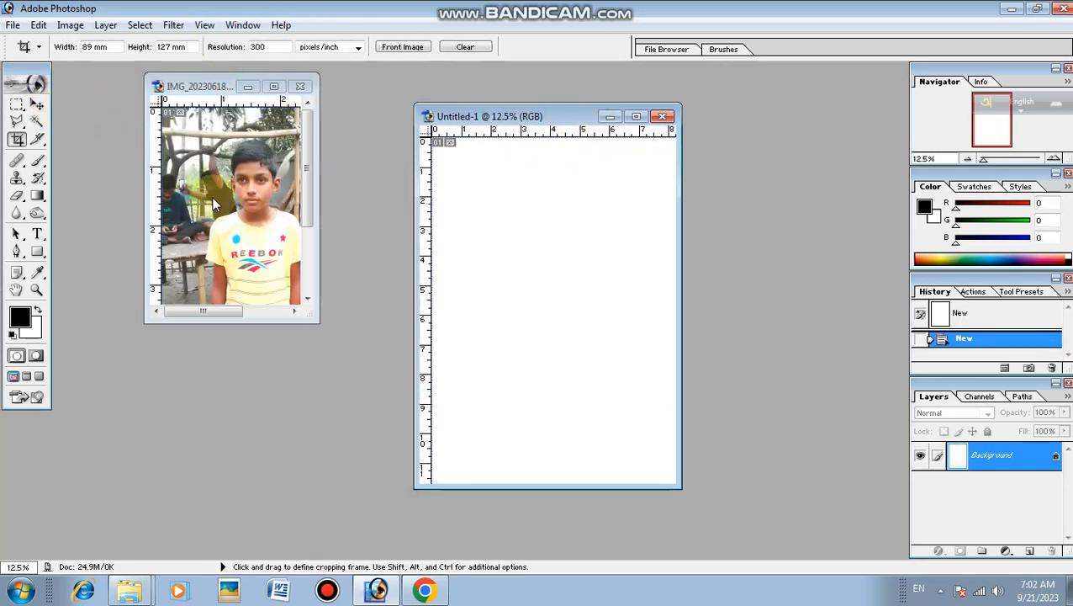
Step: Copy the photo onto the blank A4 page with the Move tool and position it in the page's upper-left corner
{"action": "left_click", "coordinate": [37, 107]}
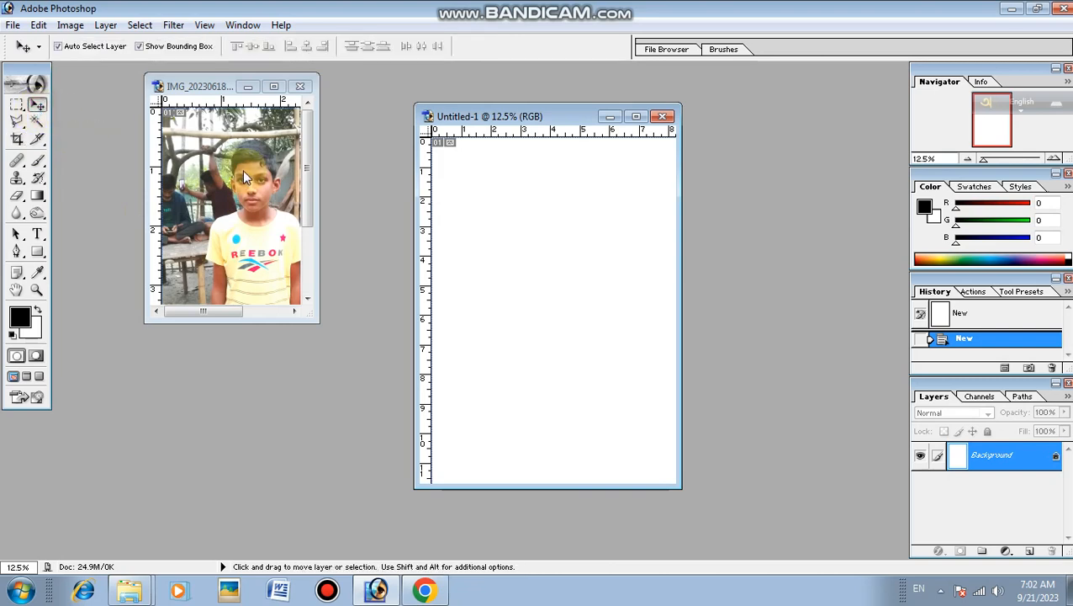
{"action": "left_click", "coordinate": [244, 196]}
{"action": "left_click_drag", "start_coordinate": [244, 196], "coordinate": [477, 192]}
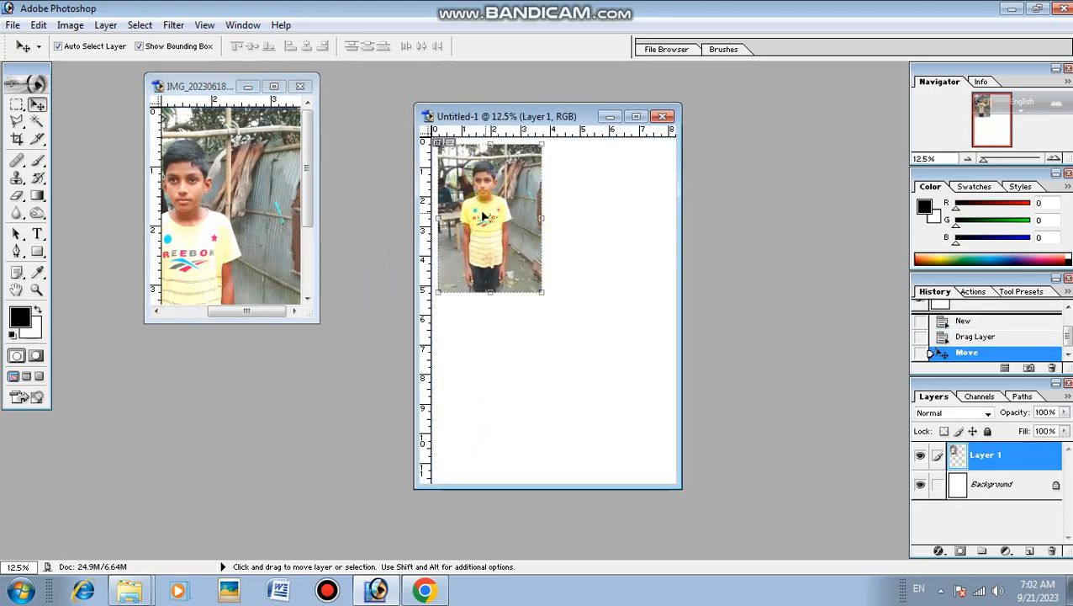
Step: Duplicate the photo layer with the Move tool and place the copy beside the original in the page's upper row
{"action": "left_click", "coordinate": [512, 227]}
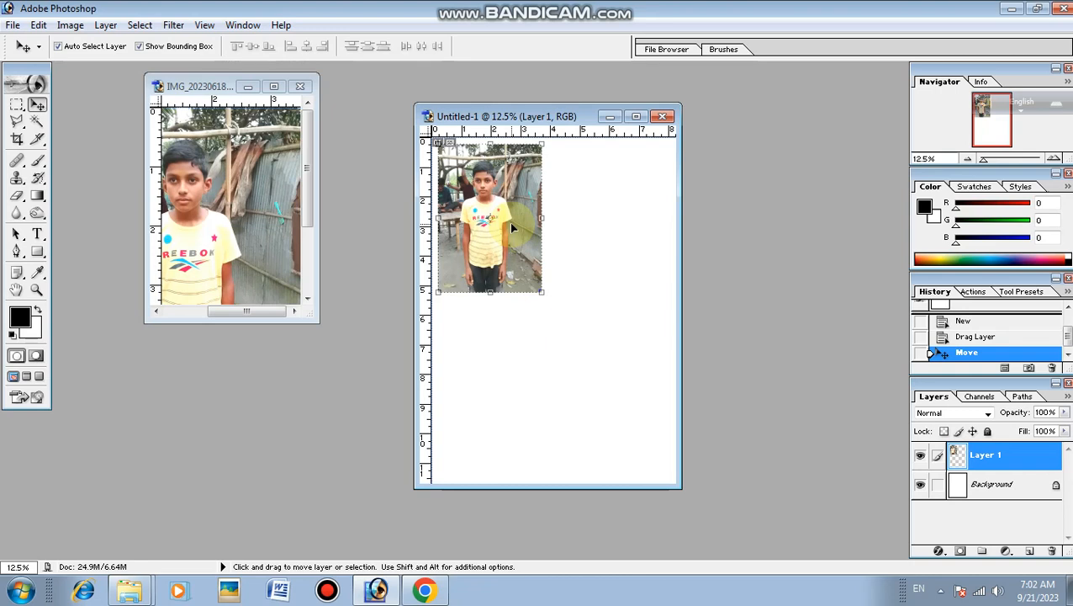
{"action": "key", "text": "alt"}
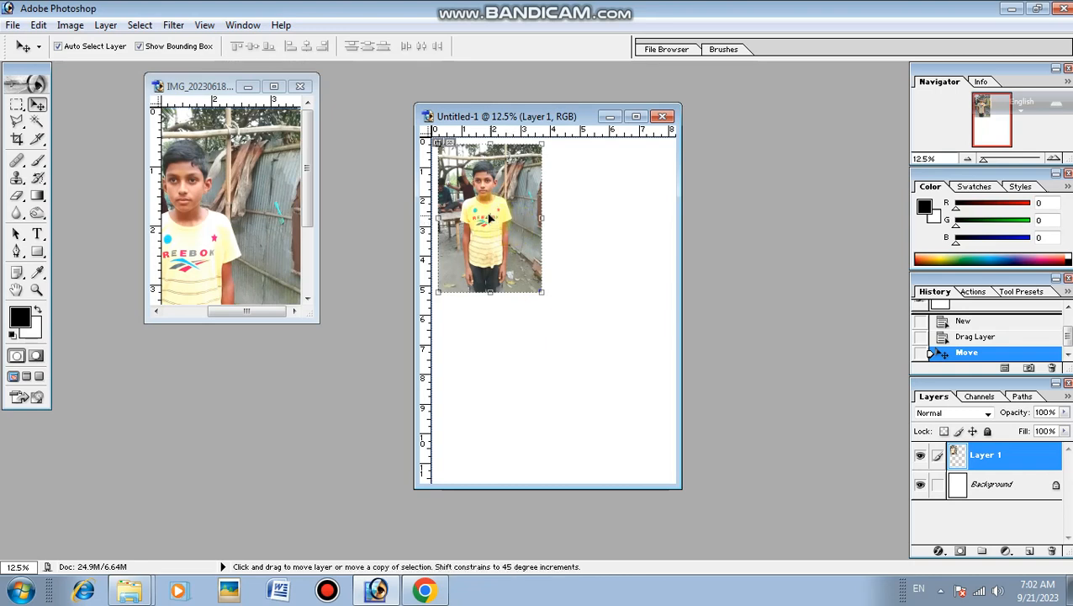
{"action": "left_click_drag", "start_coordinate": [478, 202], "coordinate": [588, 205]}
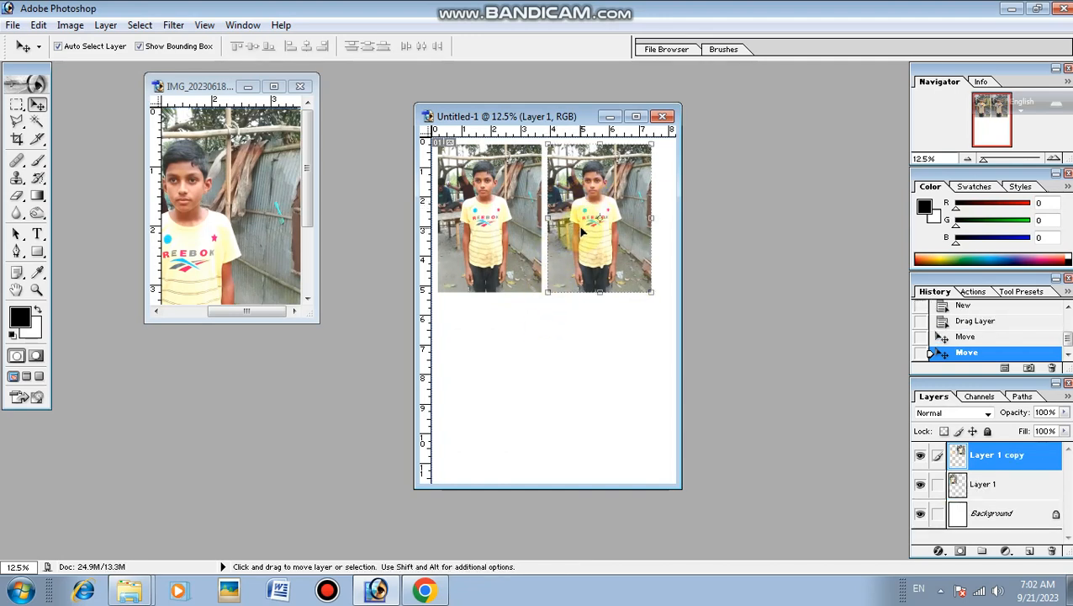
Step: Duplicate the photo twice more to fill a lower row, nudging the lower-right copy up and left into line with the others
{"action": "key", "text": "alt"}
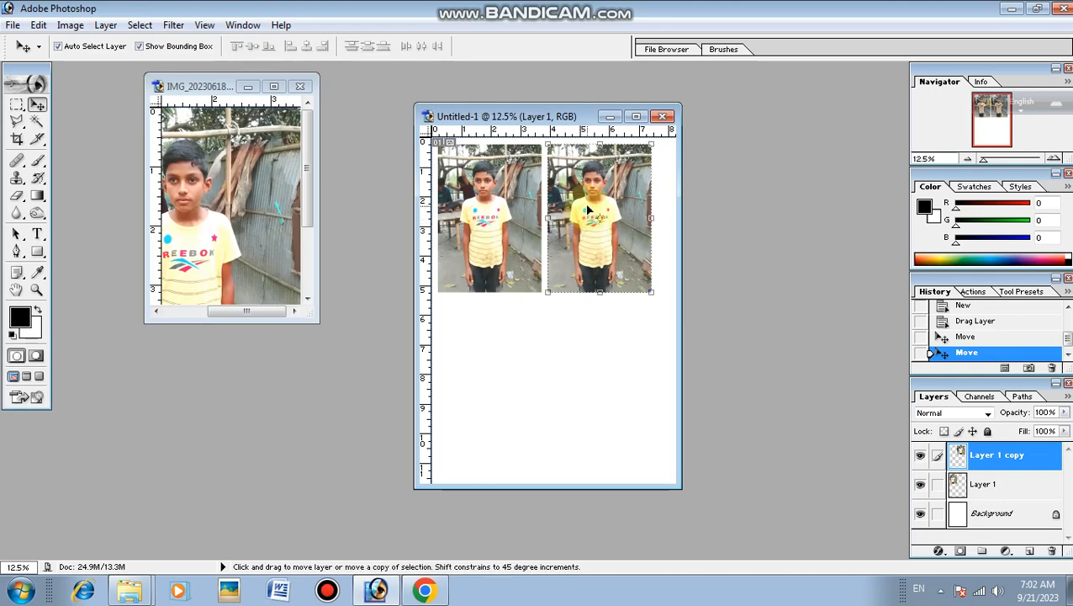
{"action": "left_click_drag", "start_coordinate": [588, 211], "coordinate": [596, 356]}
{"action": "key", "text": "Up"}
{"action": "key", "text": "Up"}
{"action": "key", "text": "Up"}
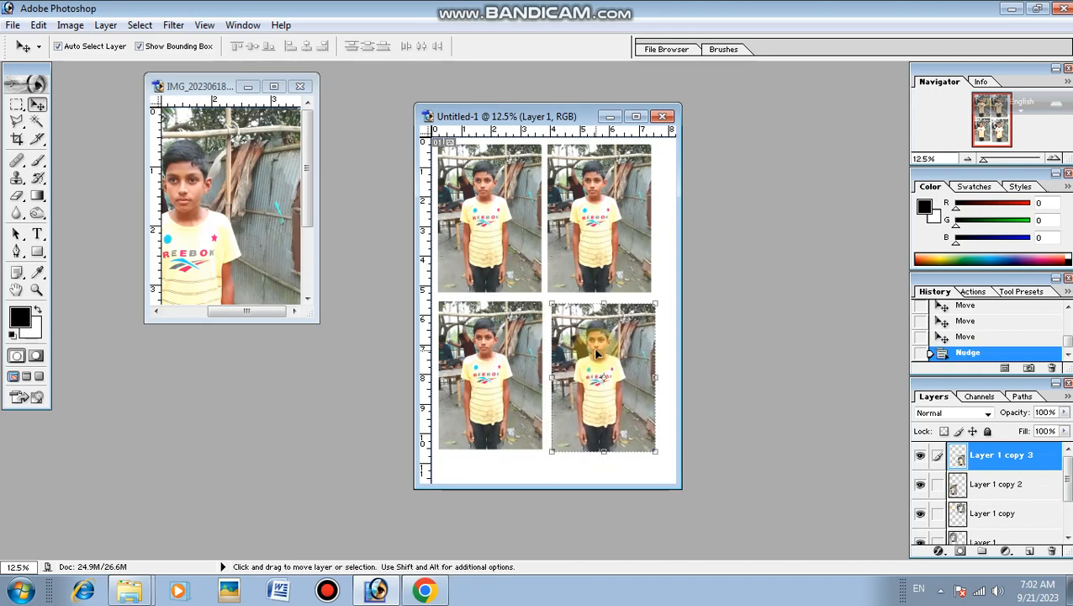
{"action": "key", "text": "Left"}
{"action": "key", "text": "Up"}
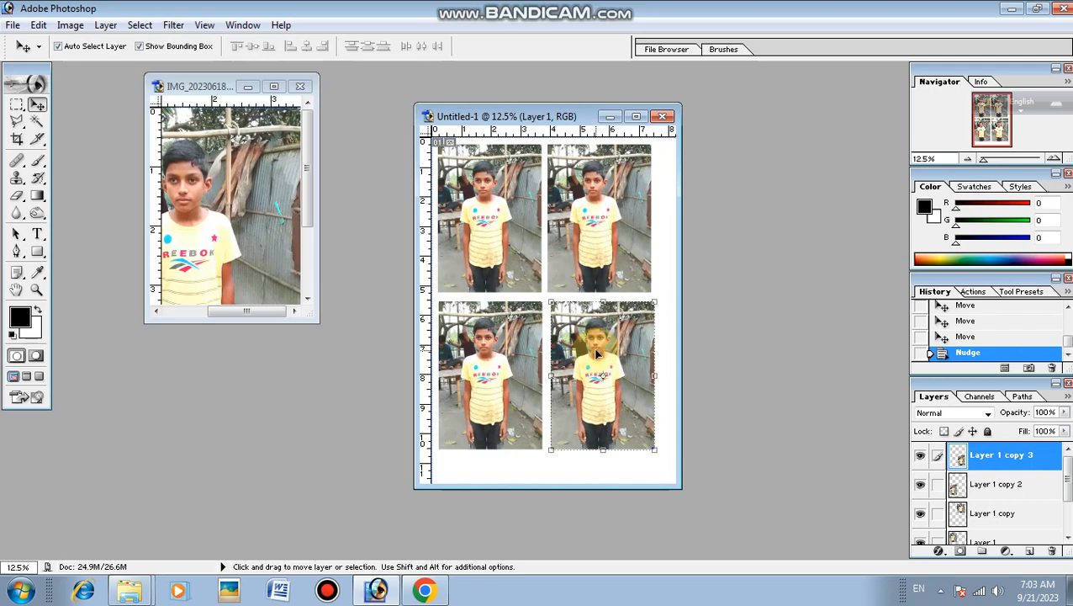
Step: Open the print settings for the A4 page, proceeding despite clipping, review the available printers, and close without printing
{"action": "left_click", "coordinate": [12, 24]}
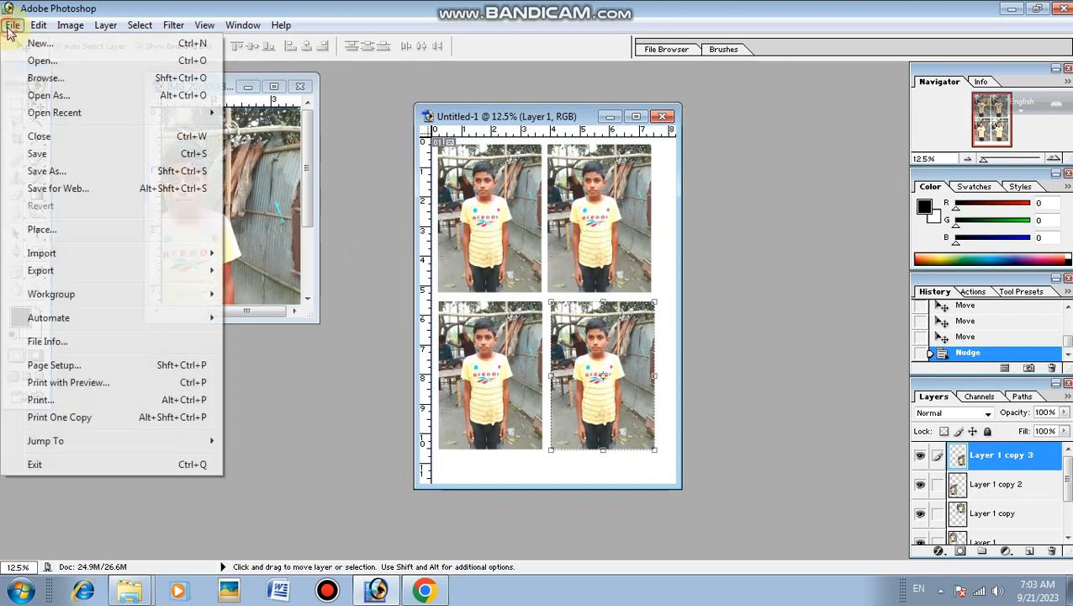
{"action": "left_click", "coordinate": [37, 402]}
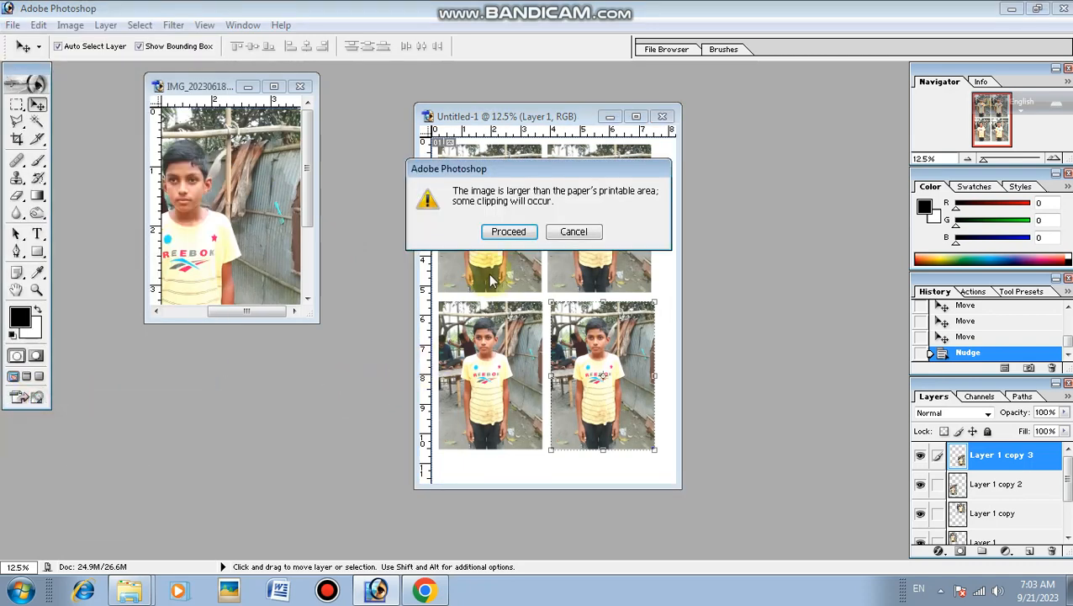
{"action": "left_click", "coordinate": [505, 233]}
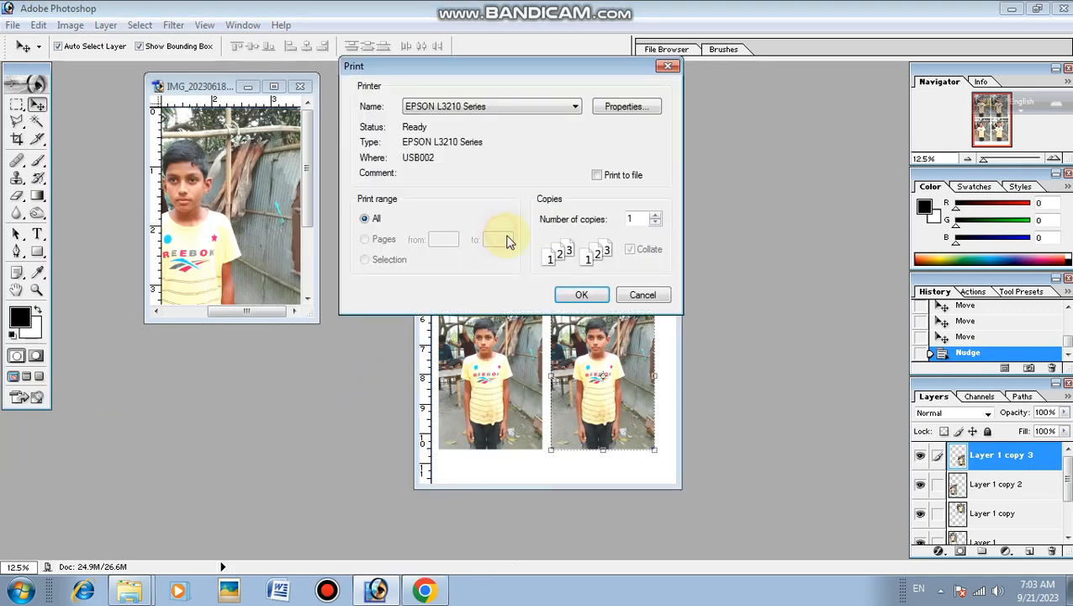
{"action": "left_click", "coordinate": [502, 109]}
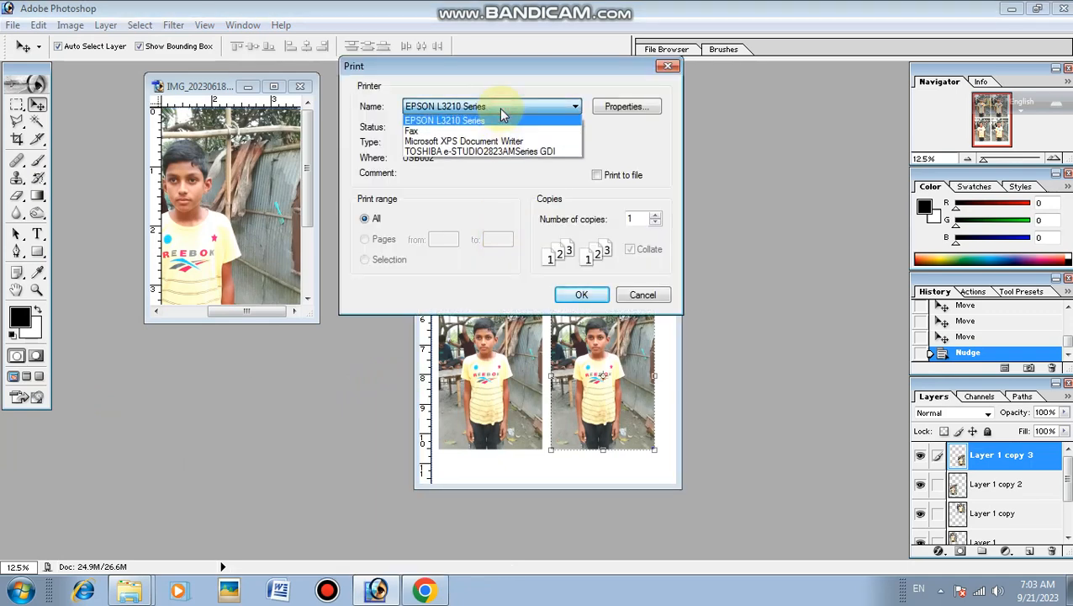
{"action": "left_click", "coordinate": [499, 107]}
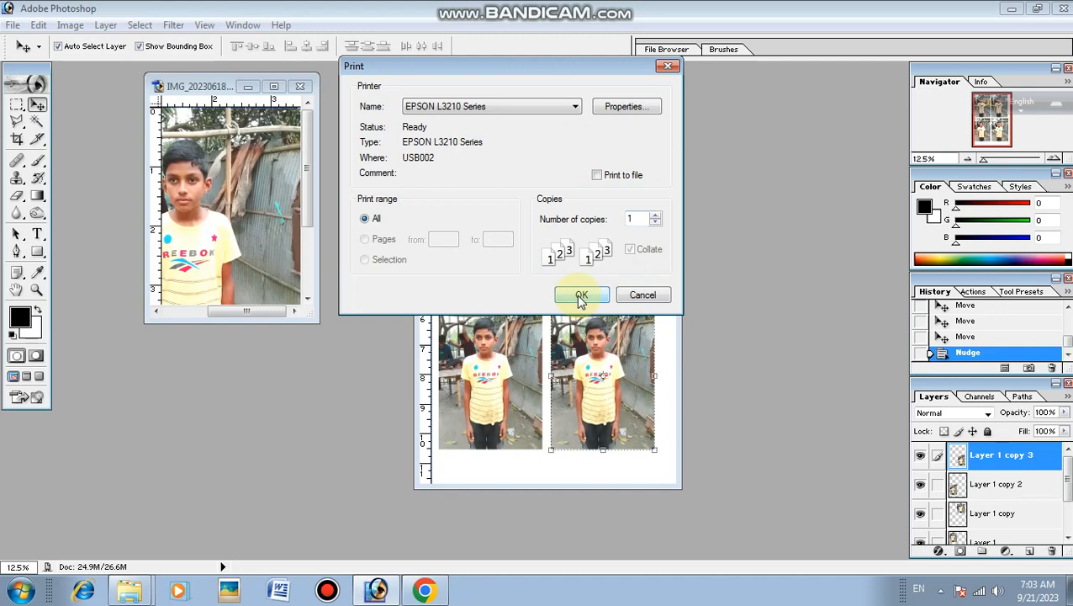
{"action": "left_click", "coordinate": [667, 67]}
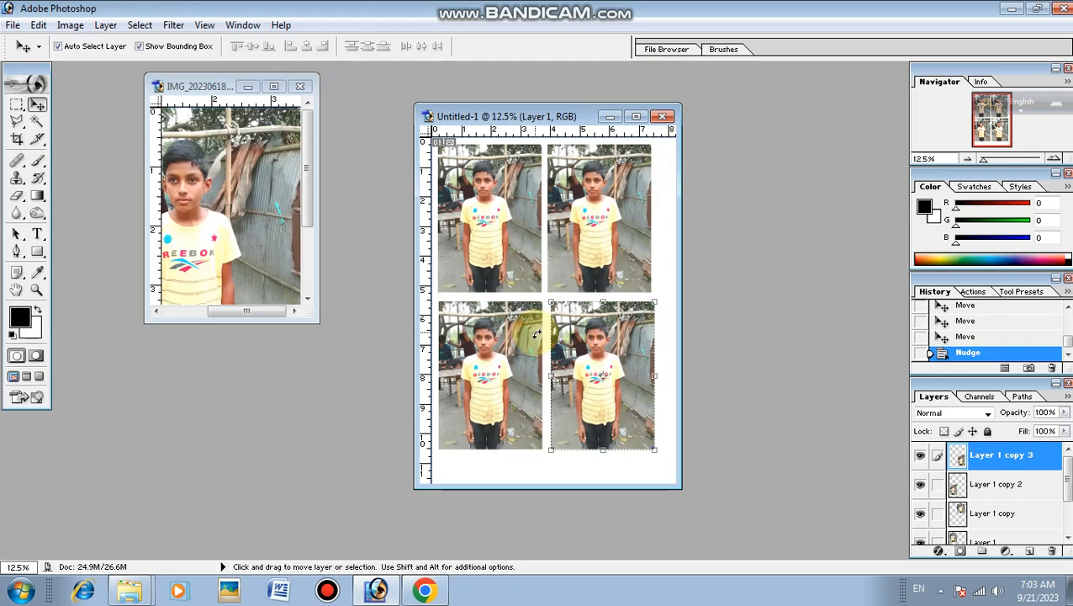
{"action": "left_click", "coordinate": [331, 591]}
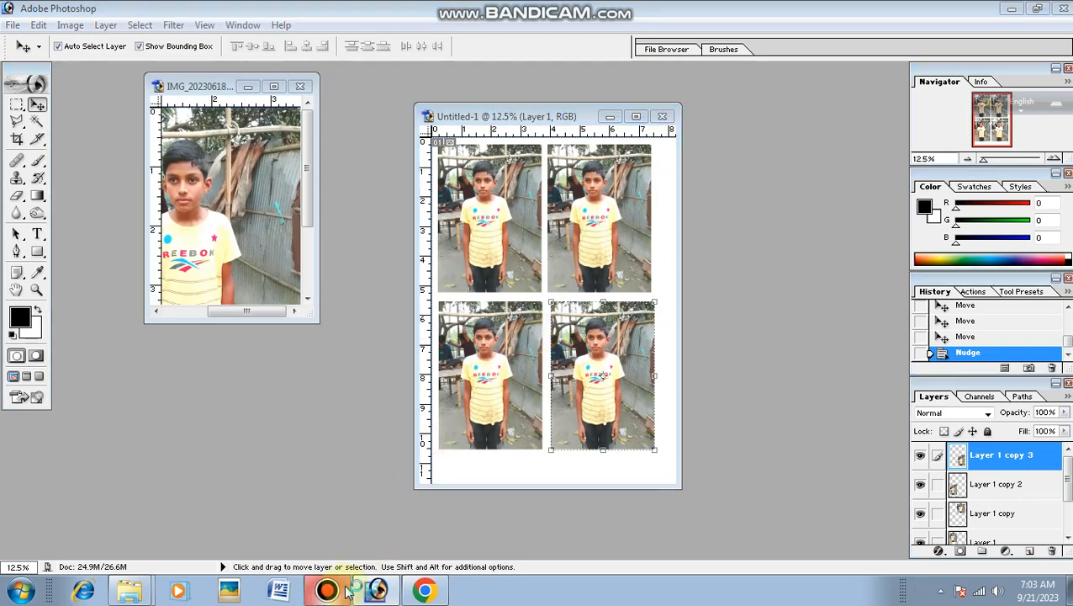
{"action": "left_click", "coordinate": [335, 595]}
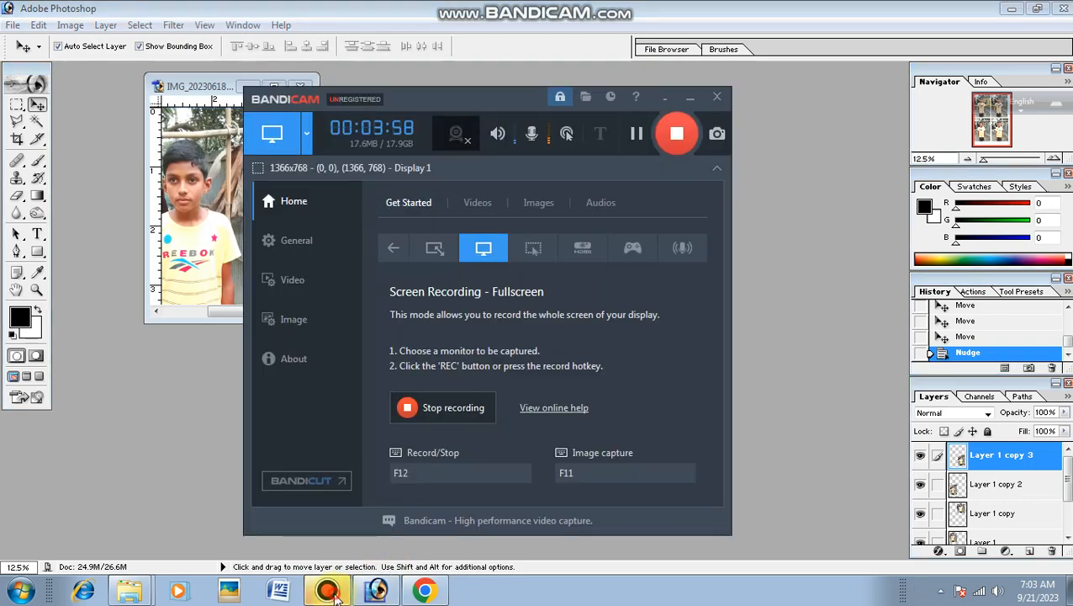